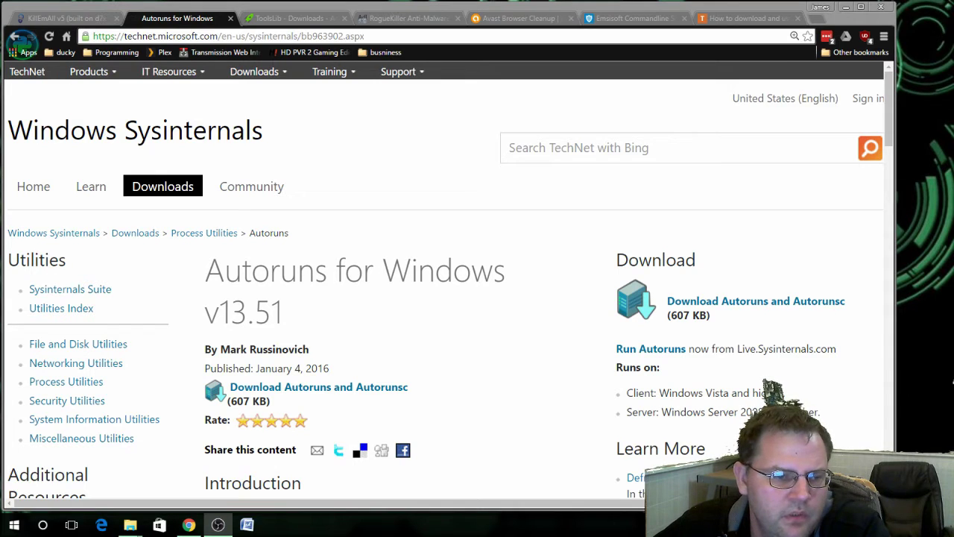
Open the Autoruns zip archive from the Downloads folder and launch Autoruns
mouse_move(131, 526)
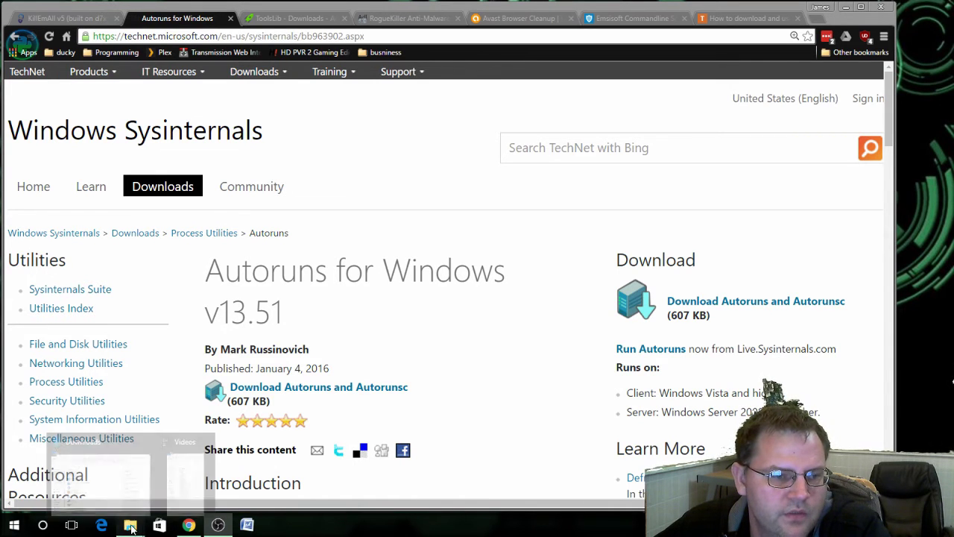
click(137, 488)
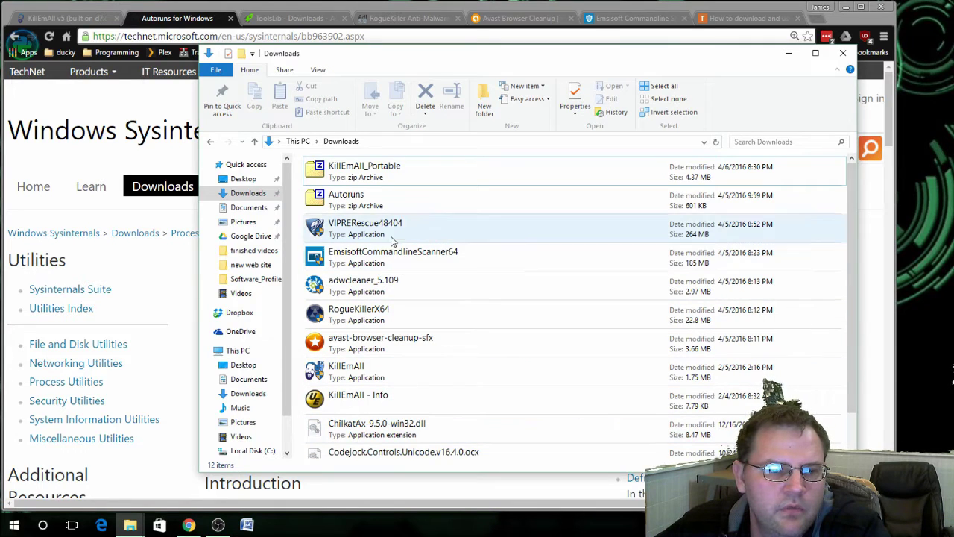
double_click(391, 202)
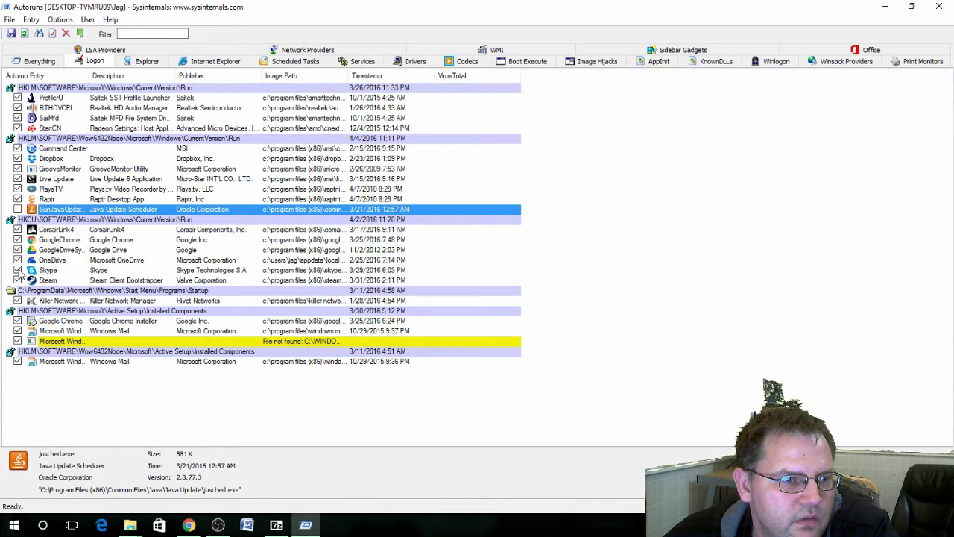
Disable the Skype, Google Chrome Installer and "File not found" Microsoft Windows logon entries
click(22, 271)
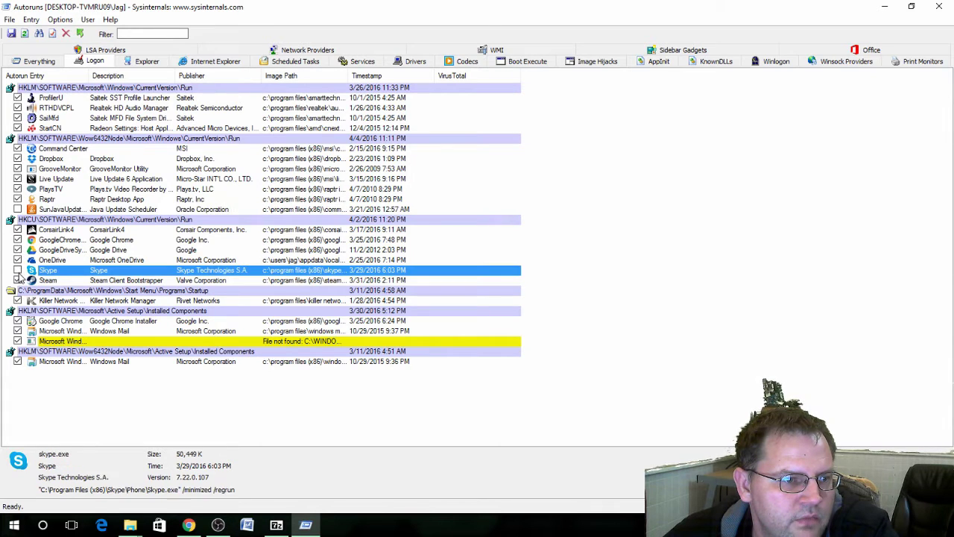
click(22, 321)
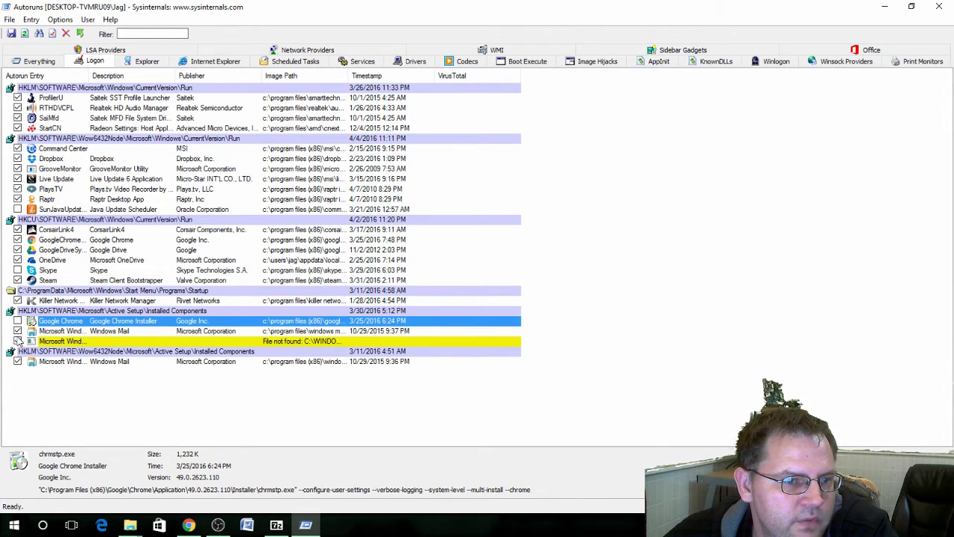
click(17, 341)
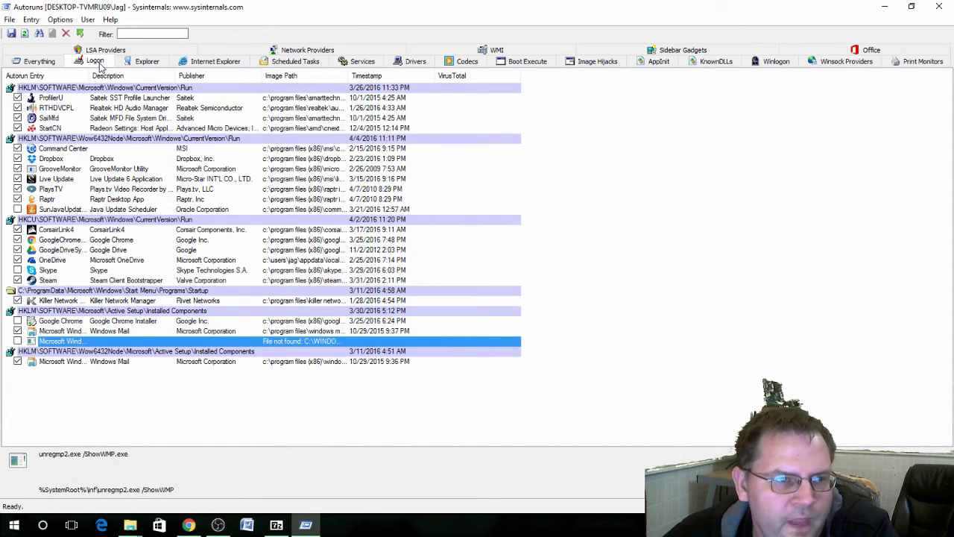
Look through the Explorer entries, and disable the Adobe Acrobat, Adobe Flash and both GoogleUpdate scheduled tasks
click(131, 63)
scroll(88, 319, down, 5)
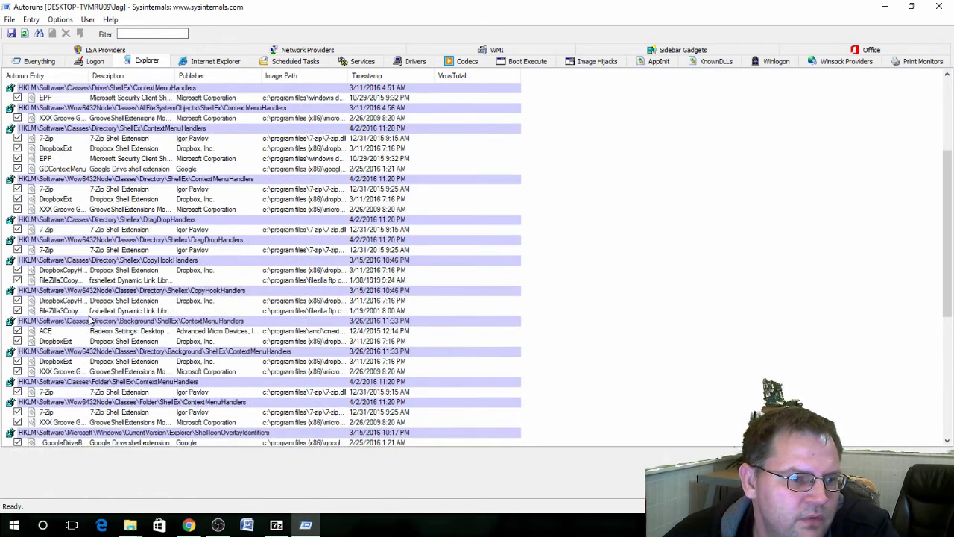
scroll(88, 319, up, 5)
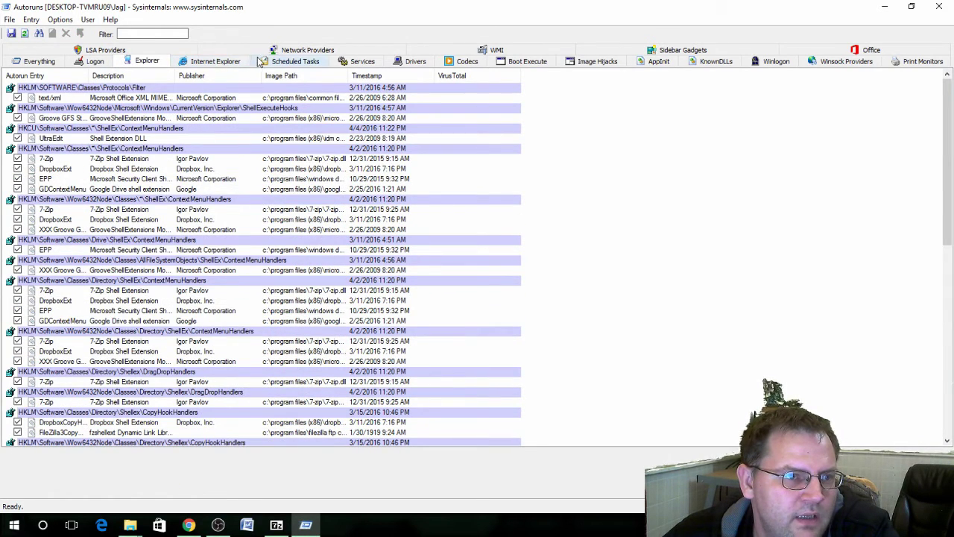
click(295, 62)
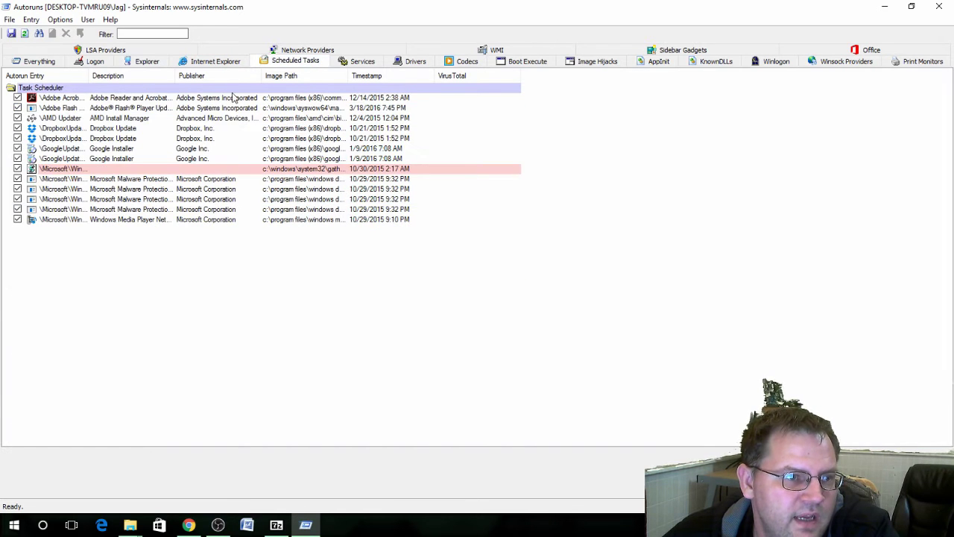
click(17, 98)
click(17, 108)
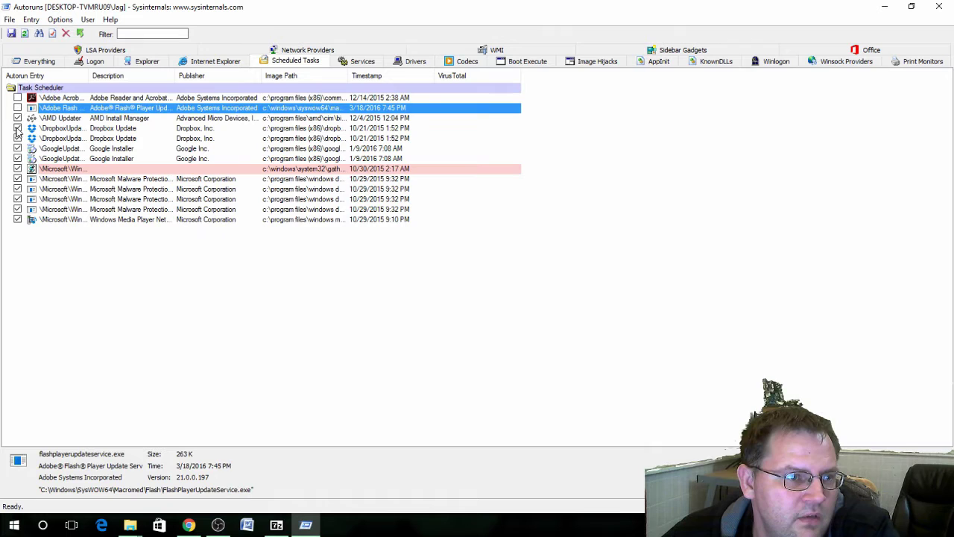
click(17, 148)
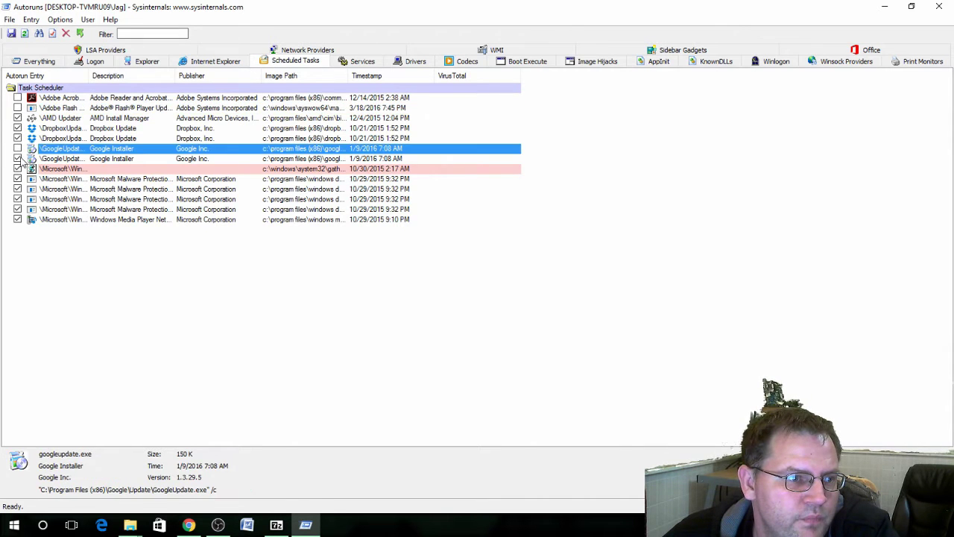
click(17, 158)
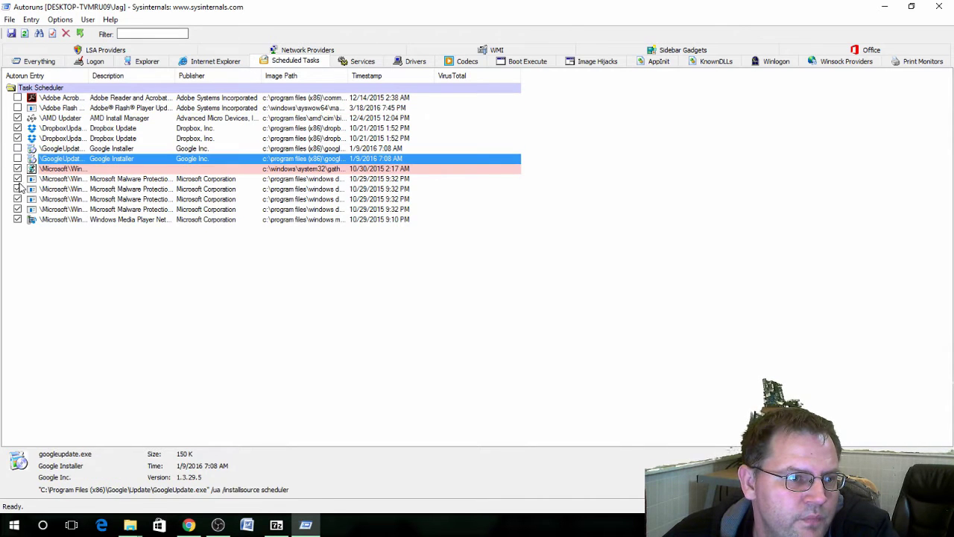
Disable the Adobe Acrobat updater, gupdate, gupdatem, Mozilla Maintenance and SkypeUpdate services
click(343, 63)
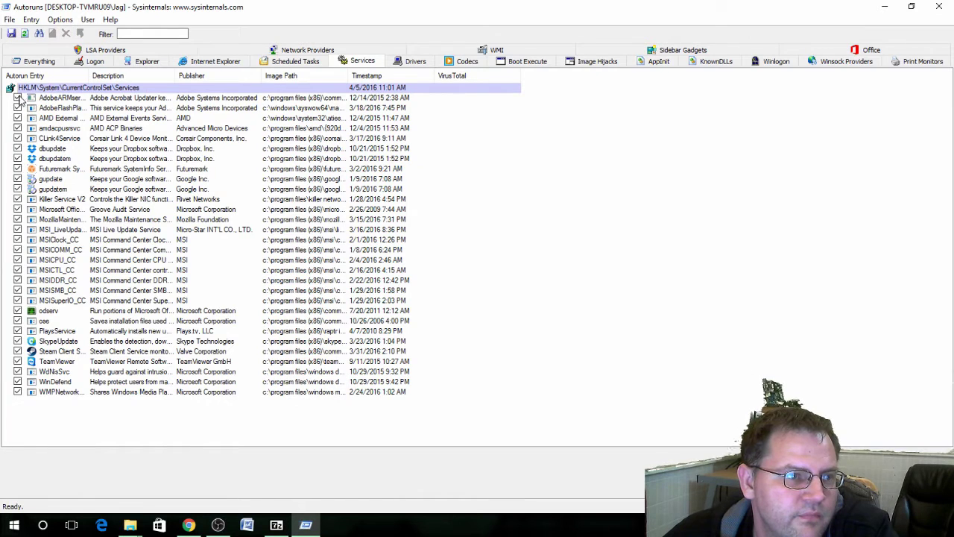
click(17, 97)
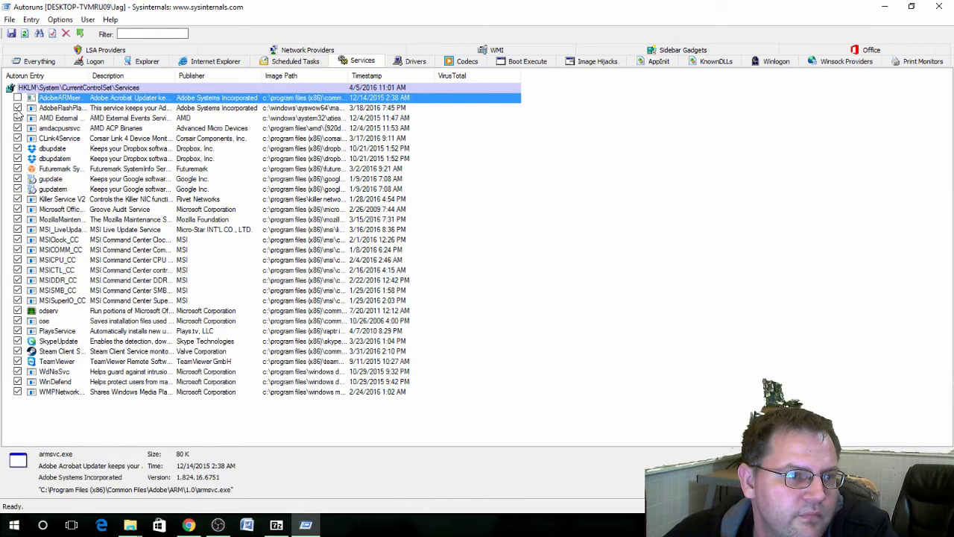
click(18, 179)
click(18, 188)
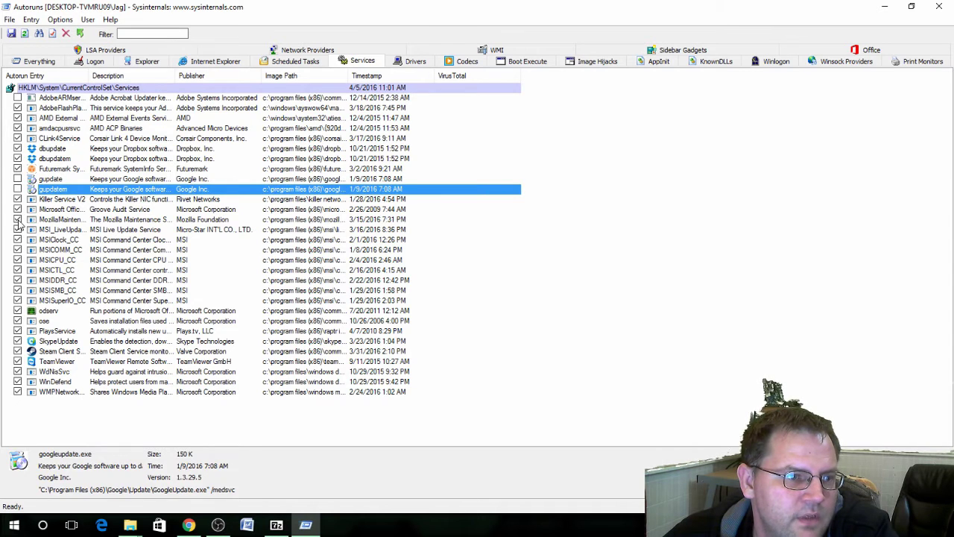
click(22, 219)
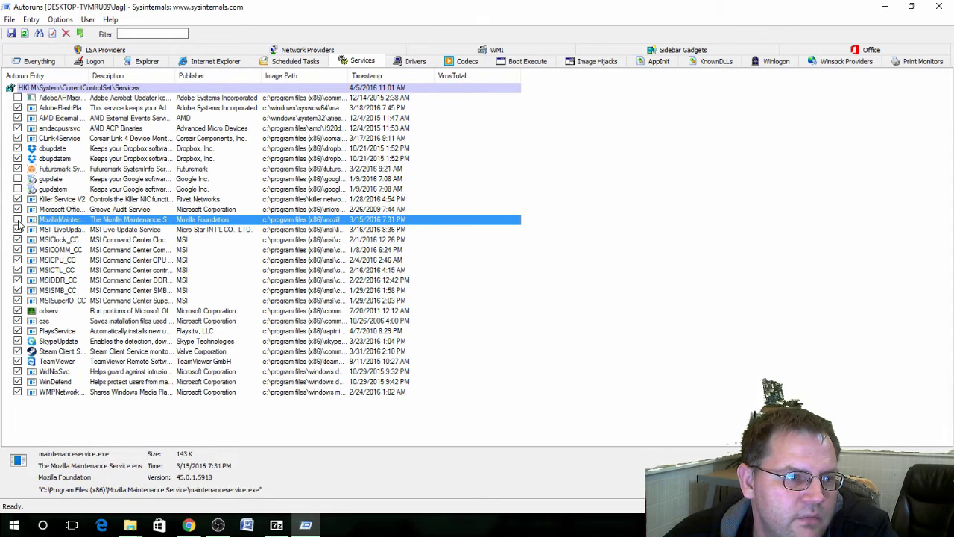
click(19, 341)
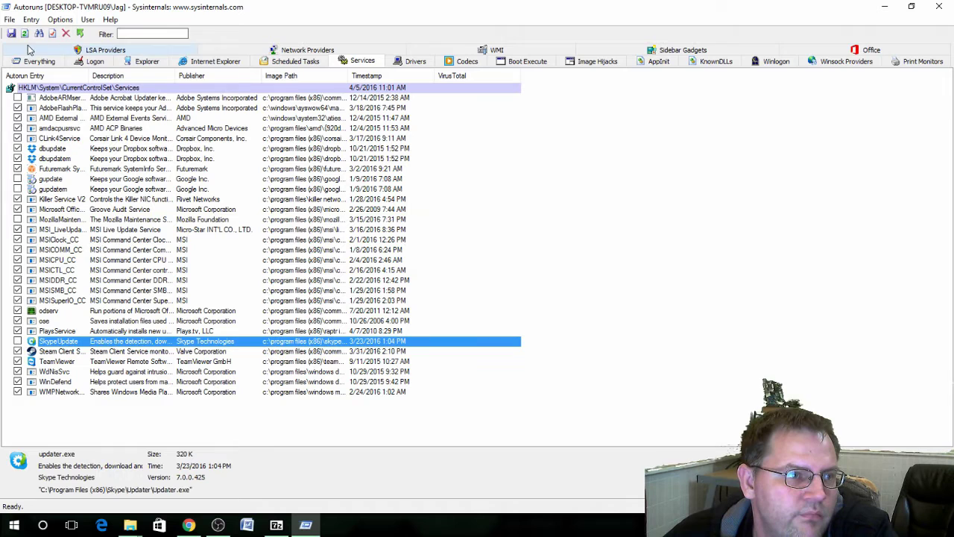
Exit Autoruns and switch to the AdwCleaner download page on ToolsLib in Chrome
click(10, 19)
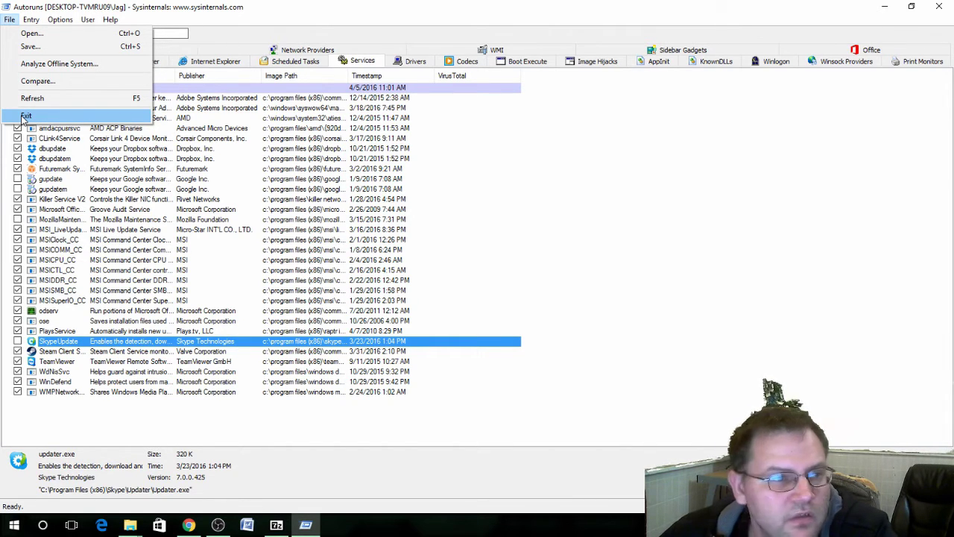
click(26, 117)
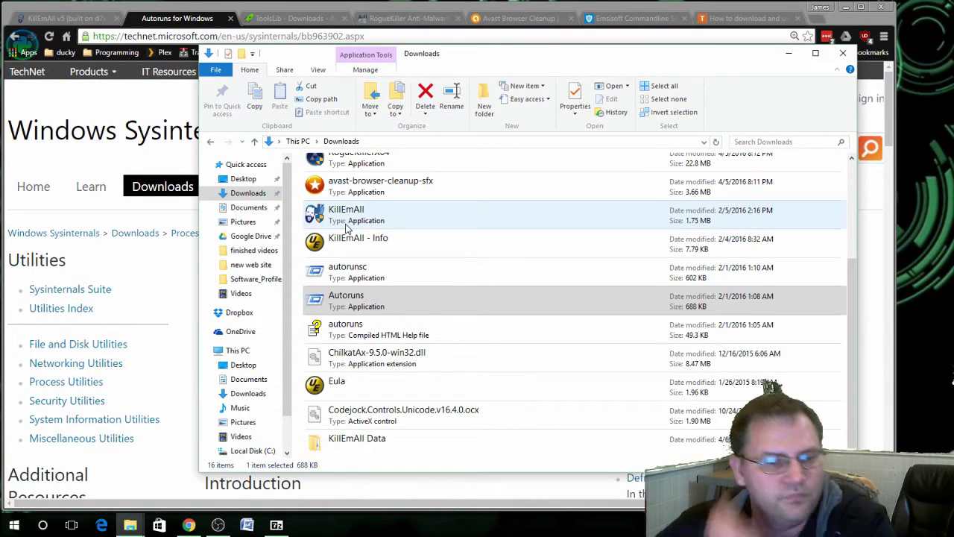
click(419, 10)
click(301, 17)
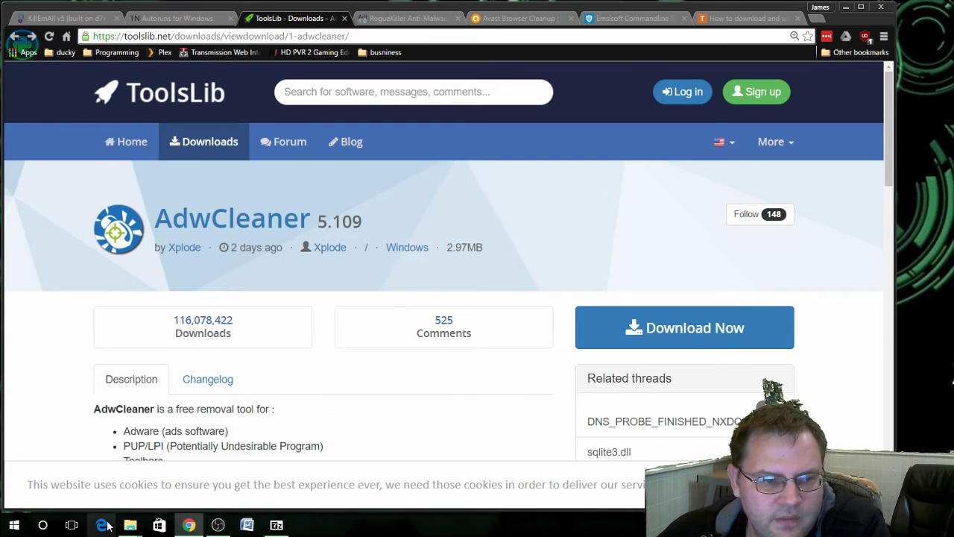
Launch adwcleaner_5.109 from the Downloads folder and reposition its window
click(136, 512)
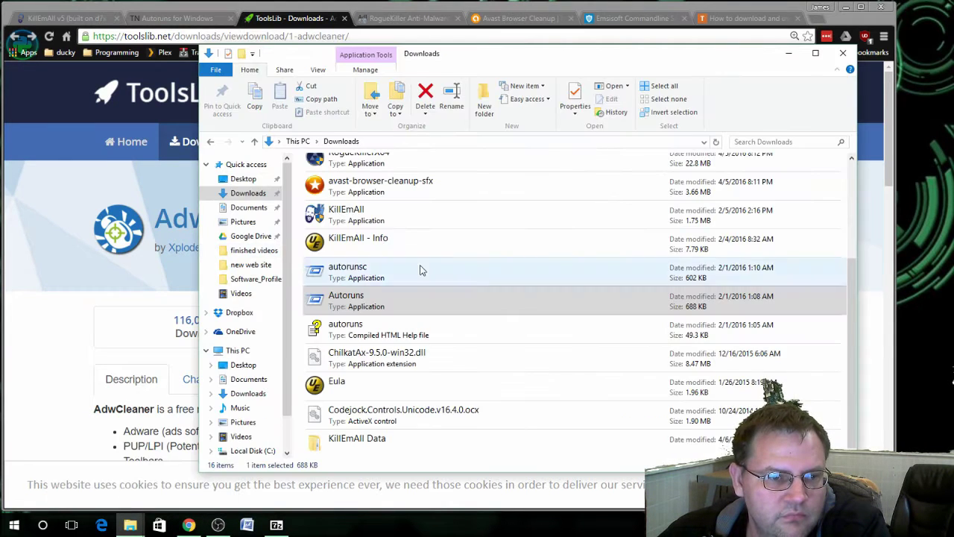
scroll(360, 403, up, 2)
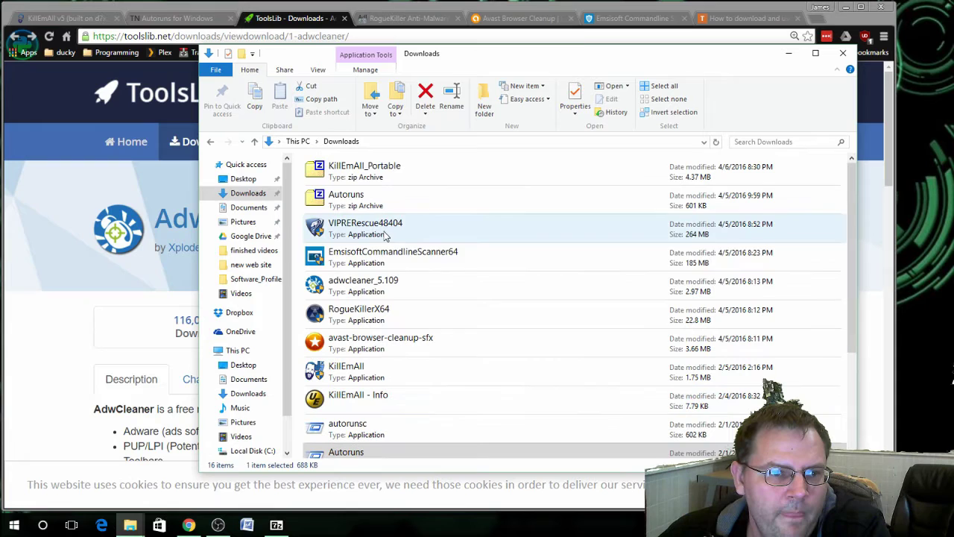
click(382, 297)
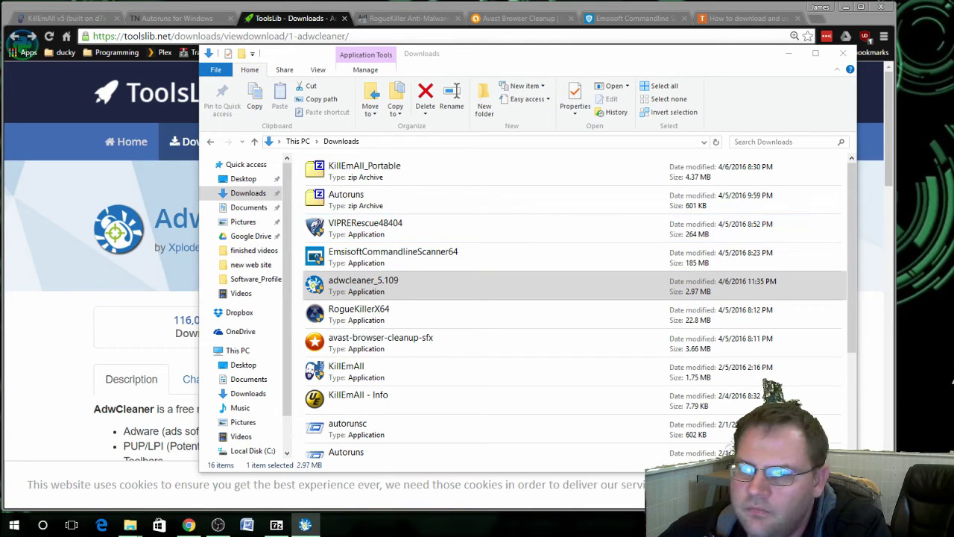
drag(468, 40, 358, 77)
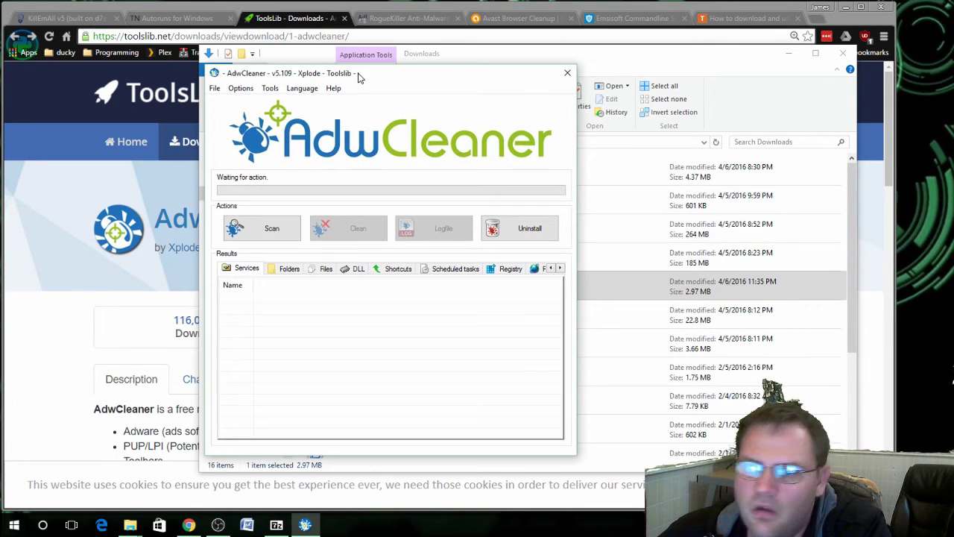
Minimize the Downloads and browser windows and move the AdwCleaner window out of the way
click(785, 54)
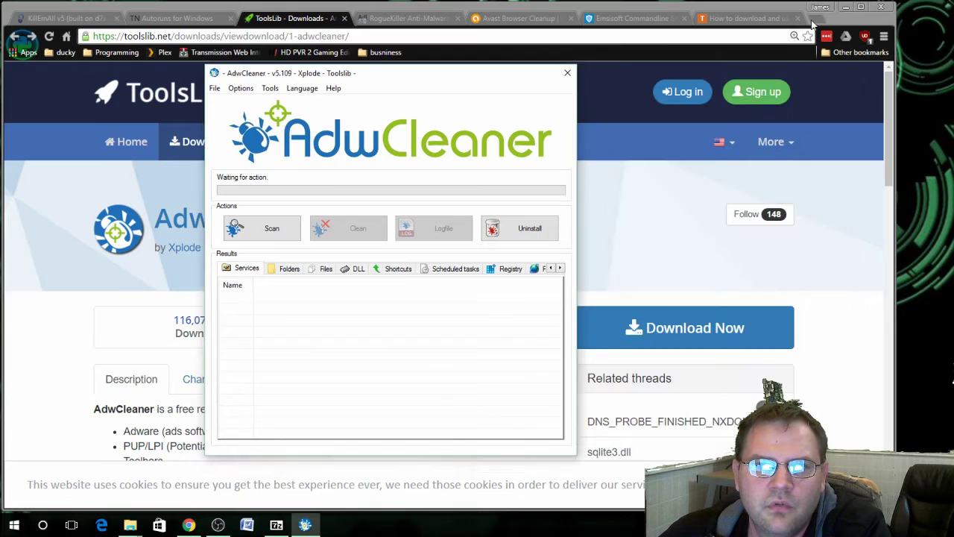
click(845, 7)
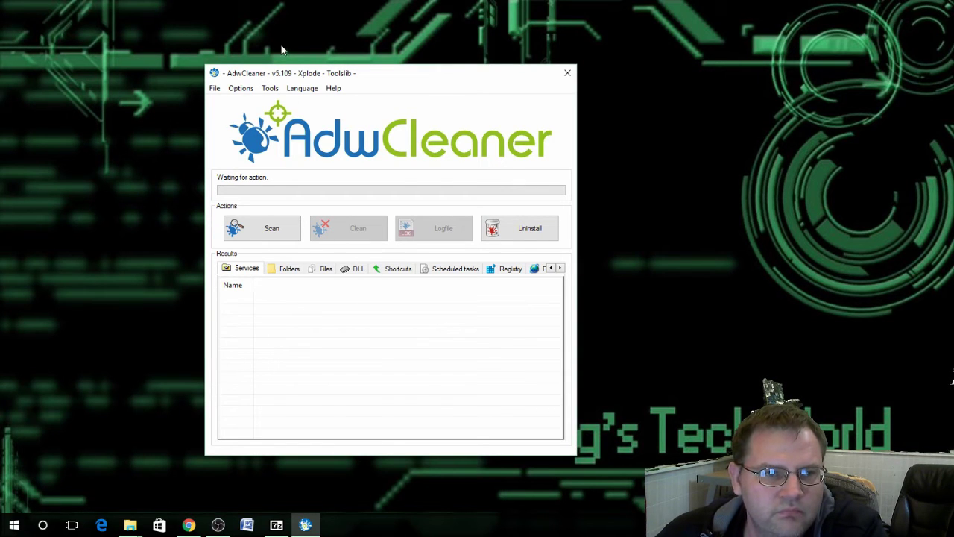
drag(523, 81, 807, 126)
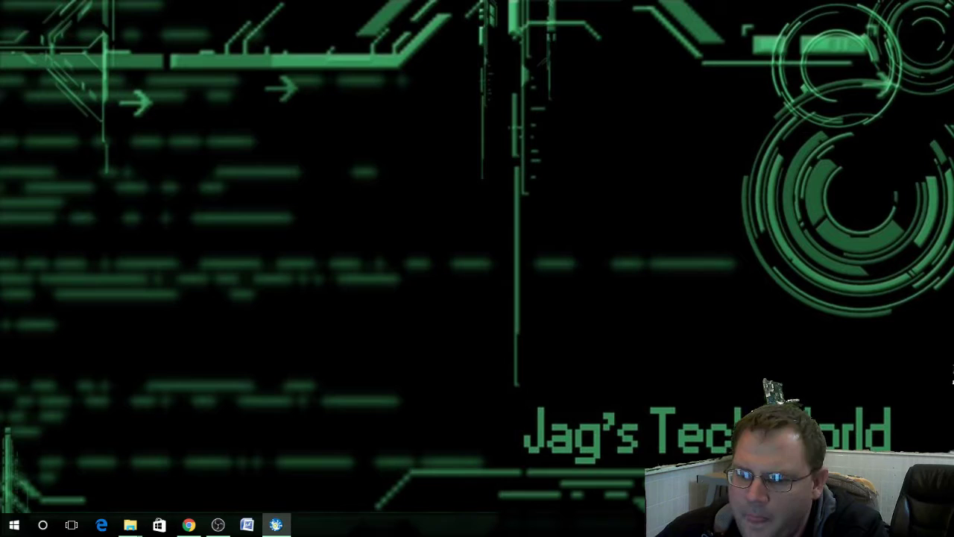
Switch to the RogueKiller Anti-Malware download page in Chrome and dismiss its RogueKiller Premium pop-up
click(189, 525)
click(414, 18)
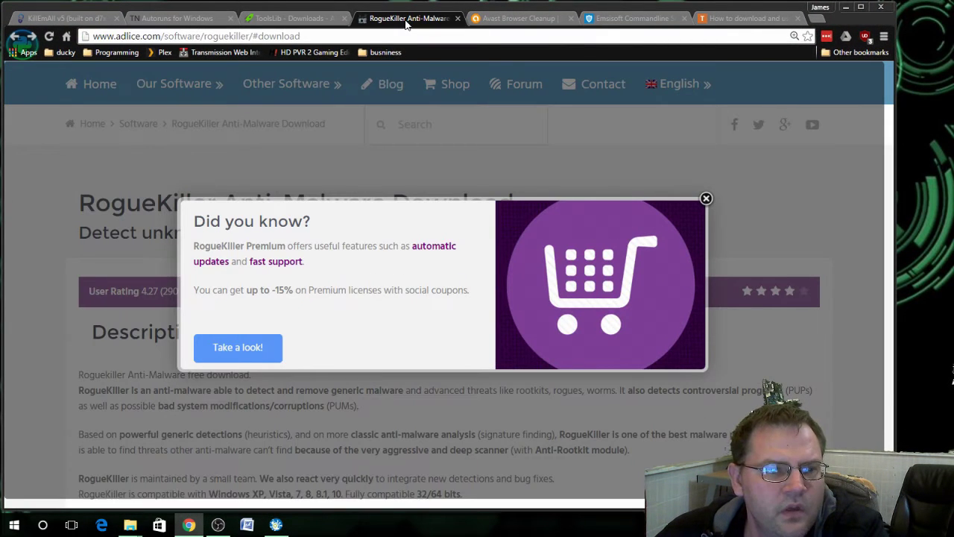
click(707, 199)
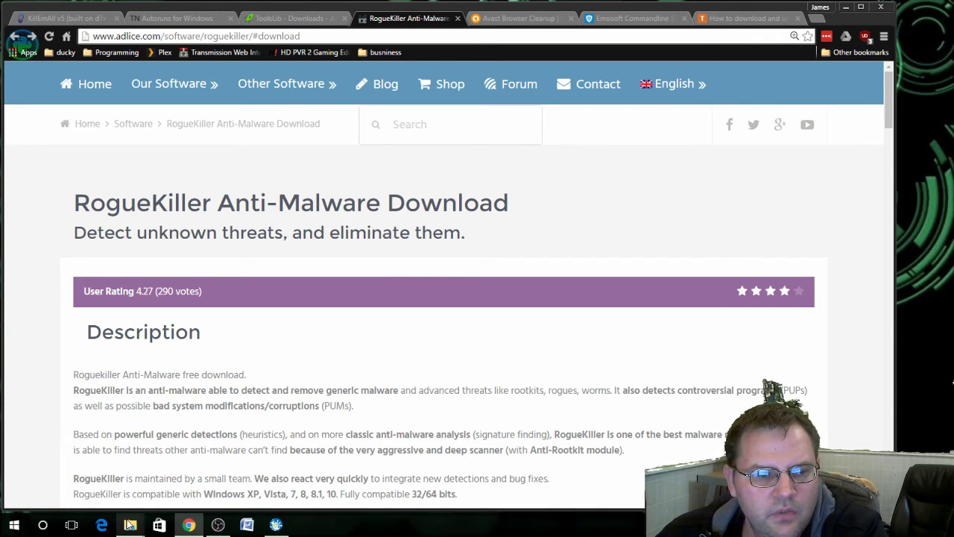
Launch RogueKillerX64 from the Downloads folder and accept its license agreement
mouse_move(129, 525)
click(111, 497)
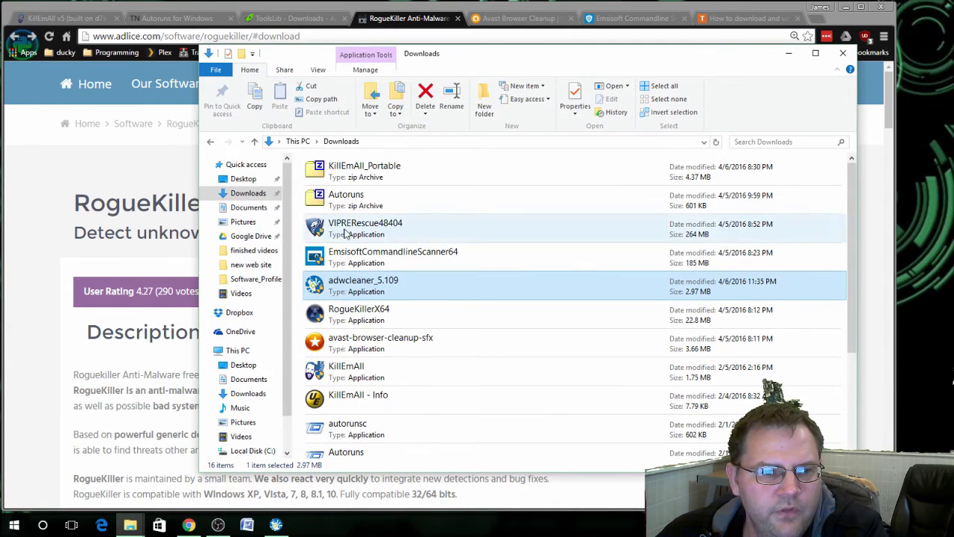
click(347, 321)
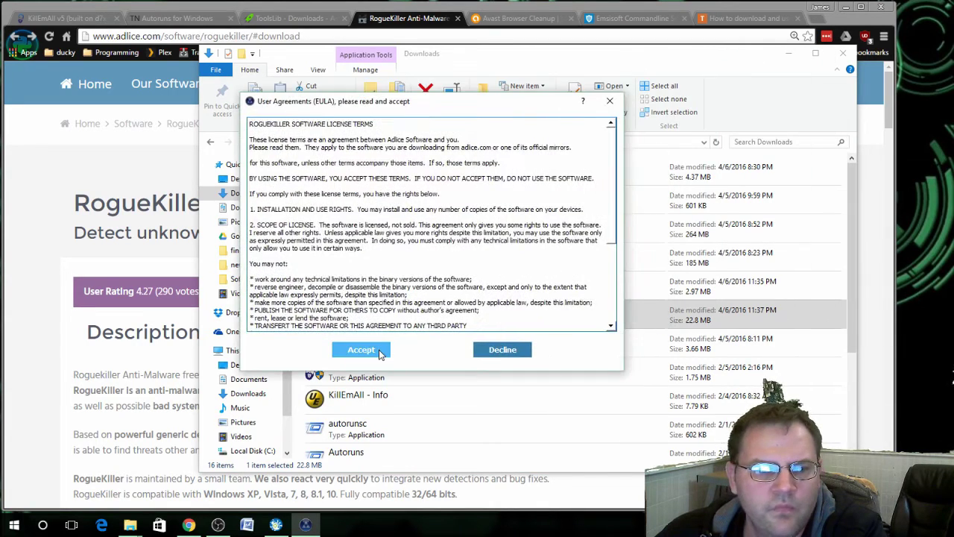
click(362, 350)
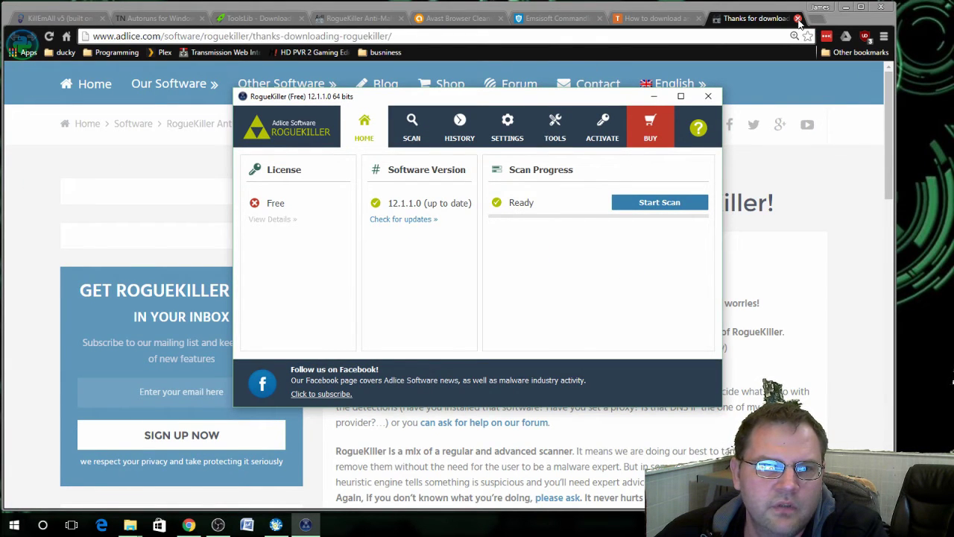
Close the RogueKiller thank-you page and start a RogueKiller scan with the default settings
click(799, 19)
click(305, 524)
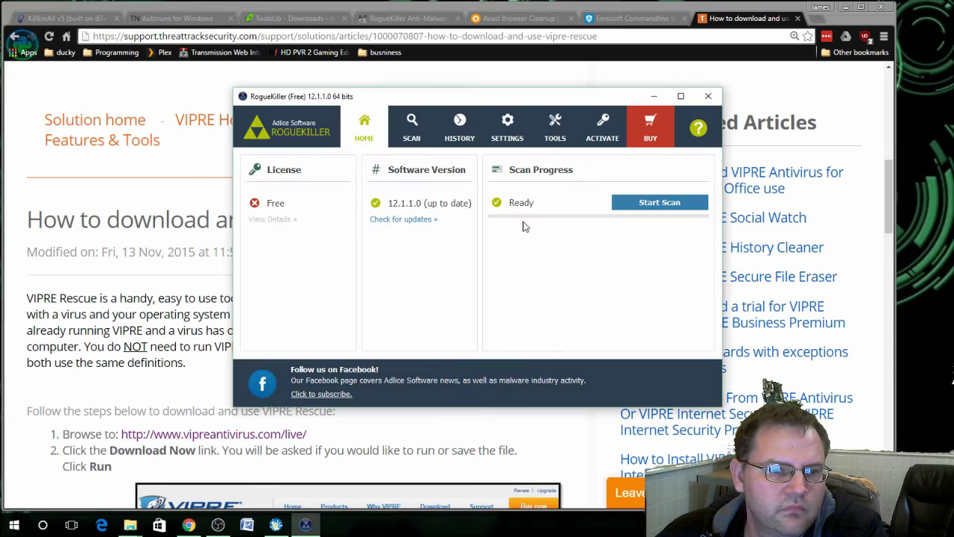
click(658, 203)
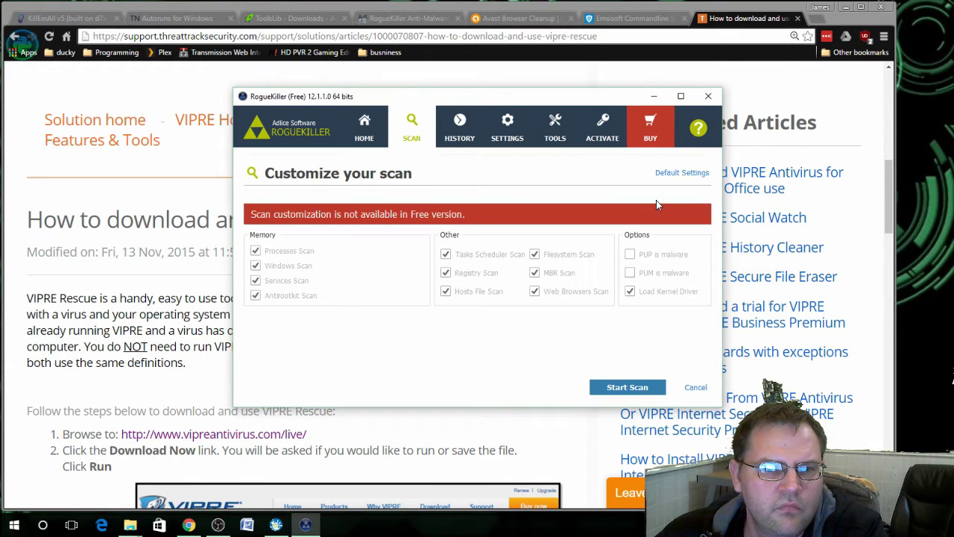
click(616, 386)
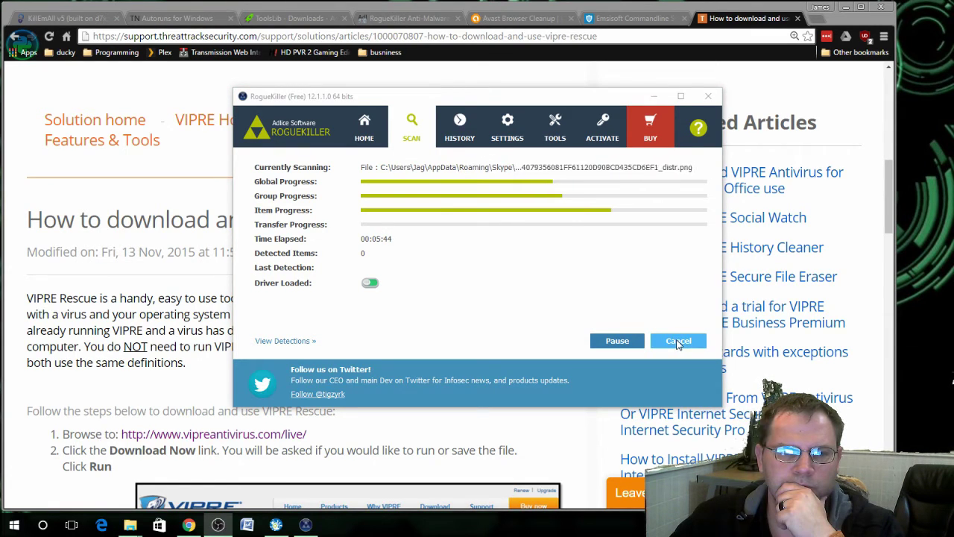
Cancel the running RogueKiller scan, finish the results page and close RogueKiller
click(678, 341)
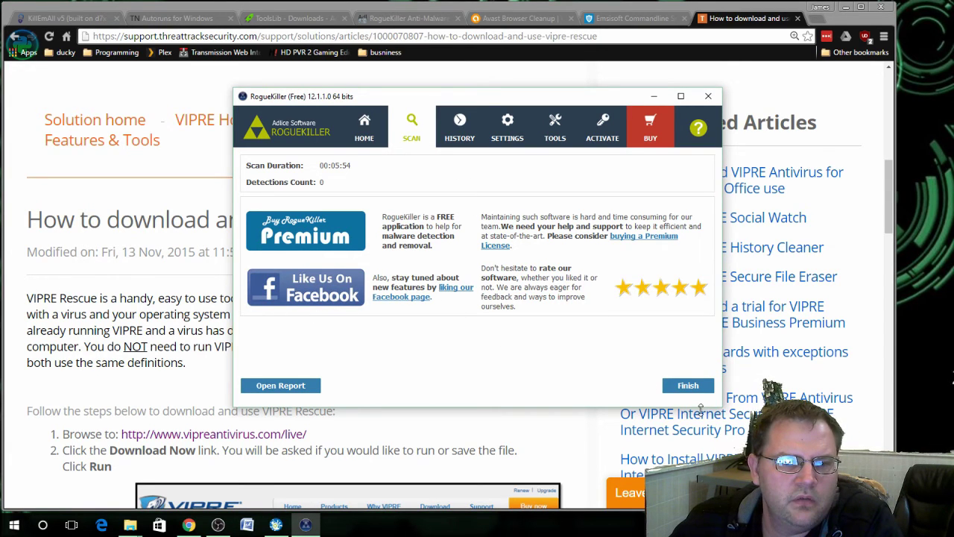
click(688, 386)
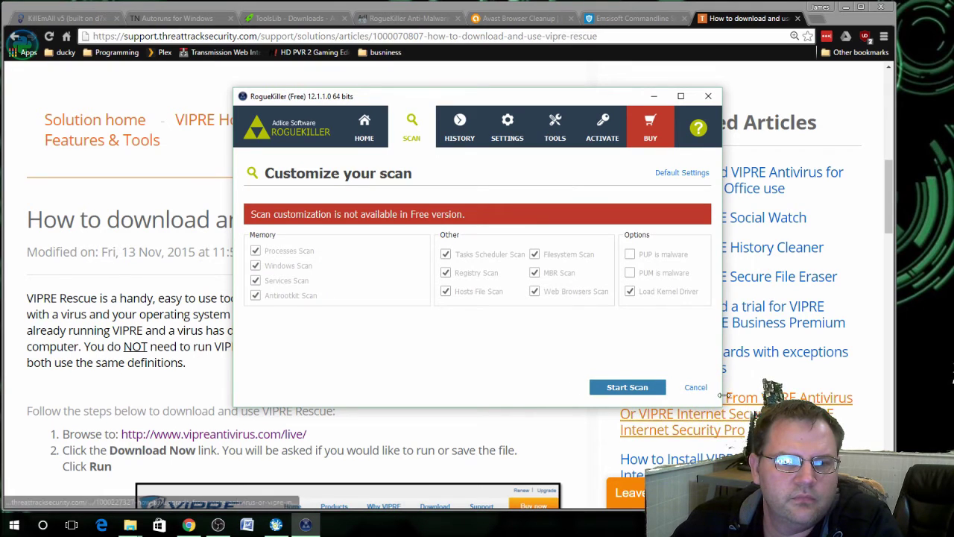
click(709, 97)
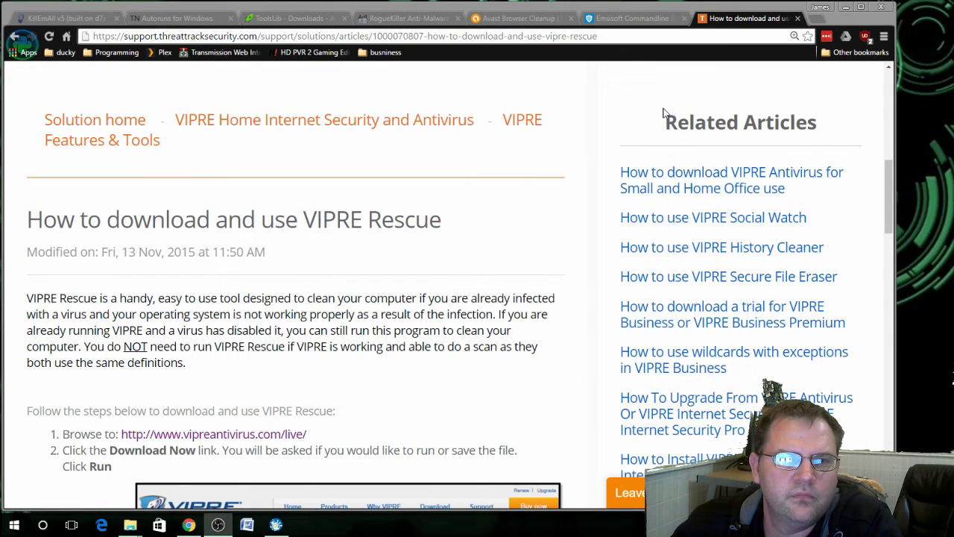
View the Avast Browser Cleanup download page in Chrome and bring the Downloads folder back to the front
click(522, 18)
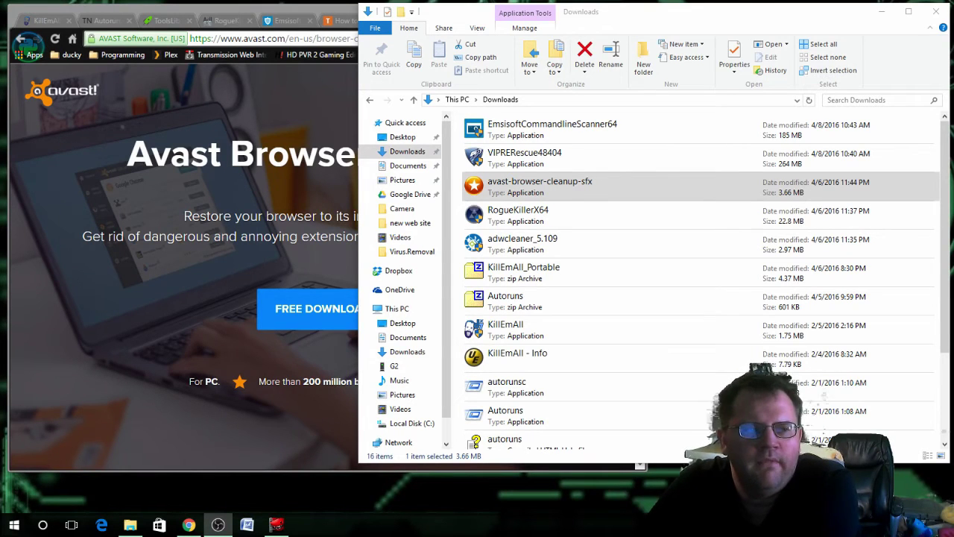
click(243, 261)
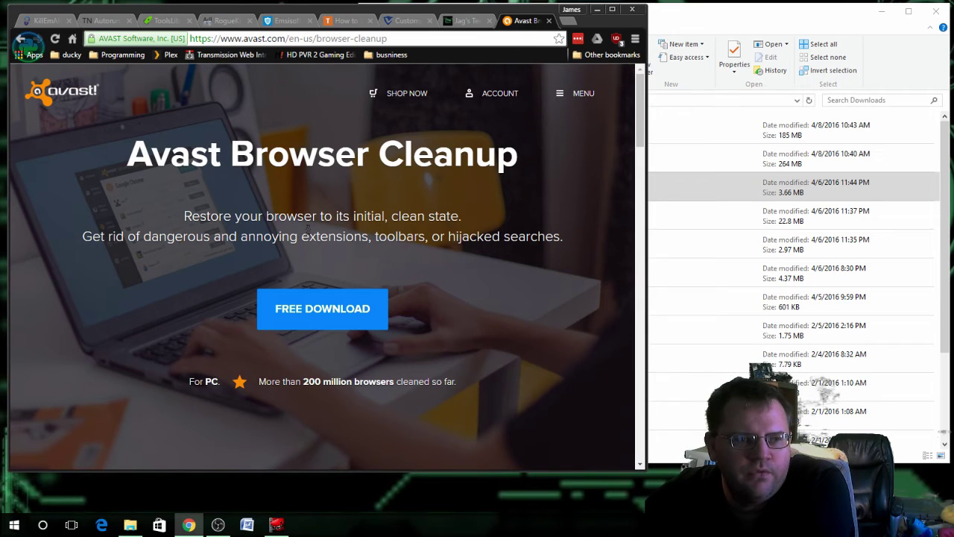
click(689, 22)
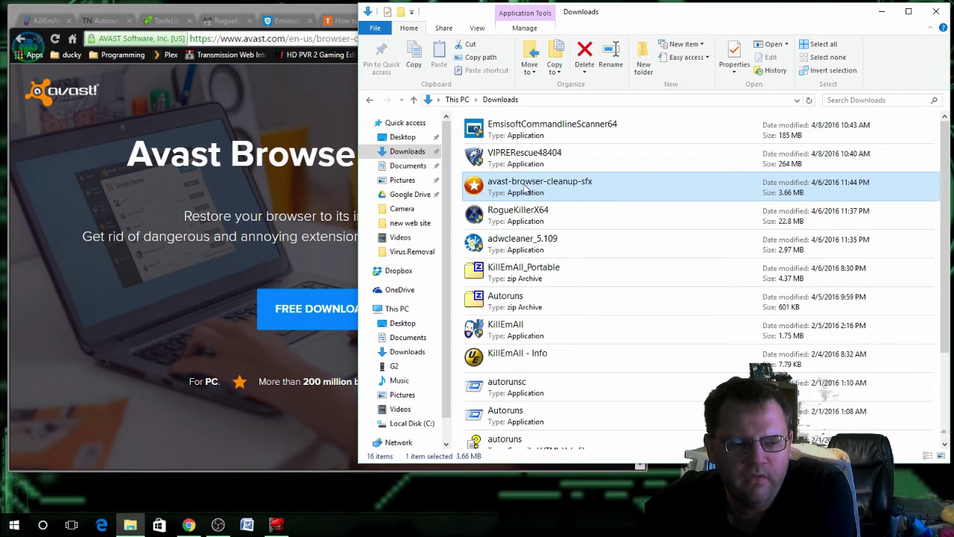
Launch Avast Browser Cleanup from its folder in the list of all installed apps
click(7, 526)
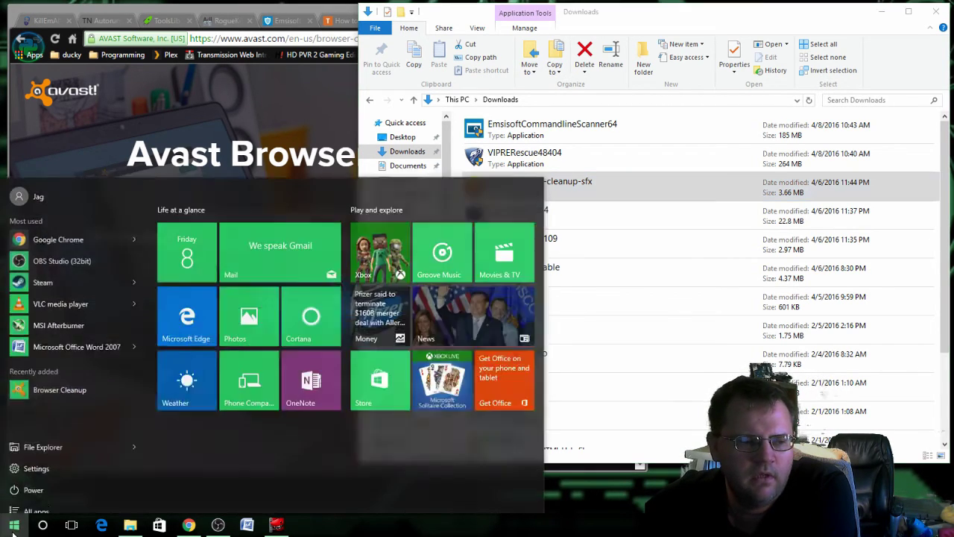
click(33, 498)
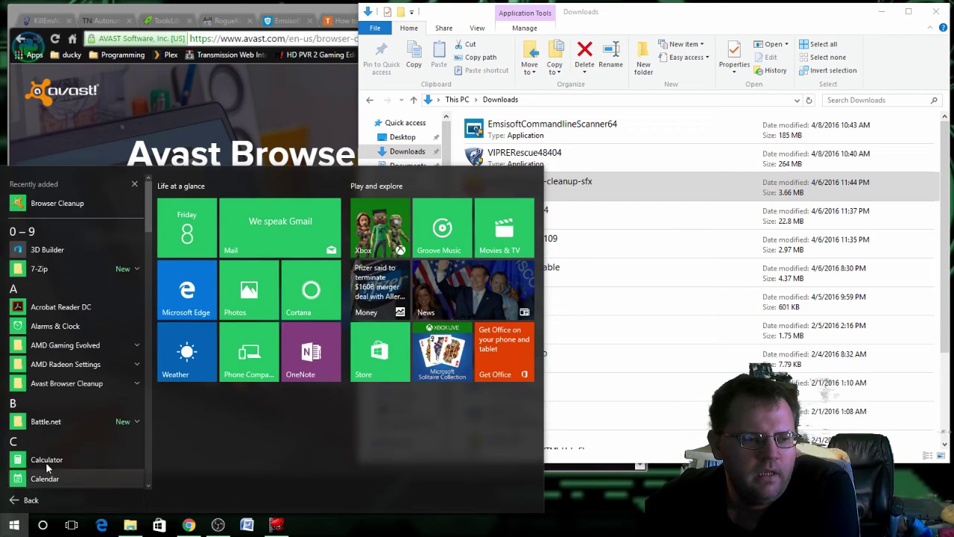
click(73, 382)
click(70, 404)
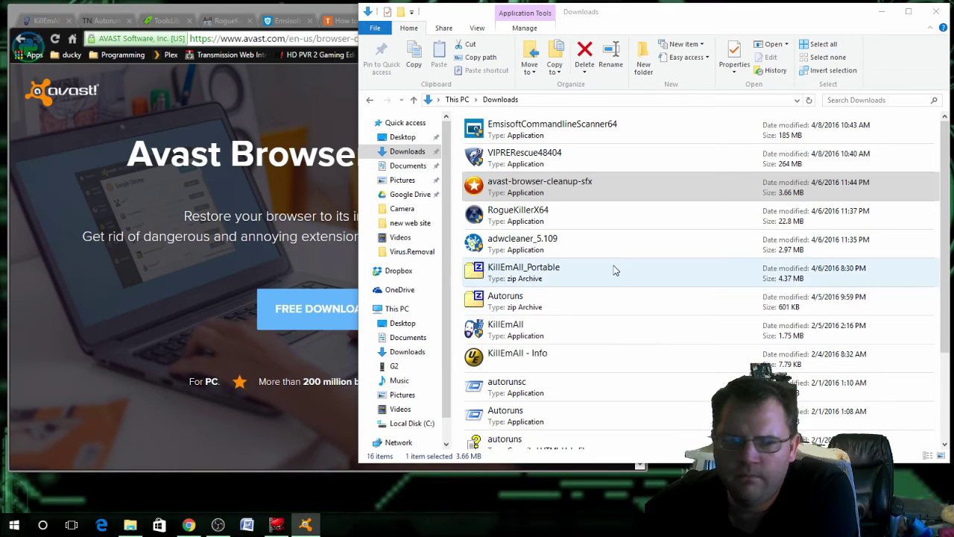
click(632, 175)
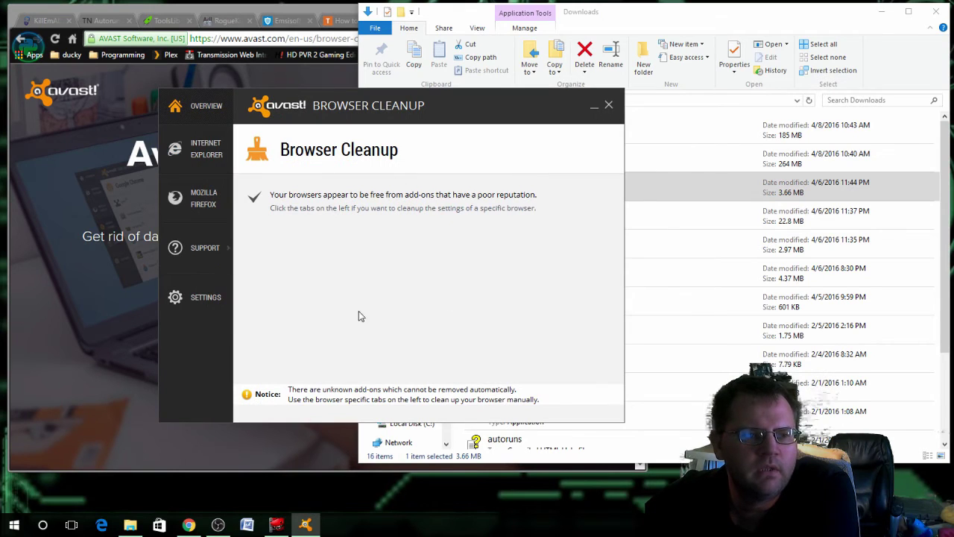
Check the Internet Explorer and Mozilla Firefox sections of Avast Browser Cleanup for poorly rated add-ons, moving its window aside
click(208, 149)
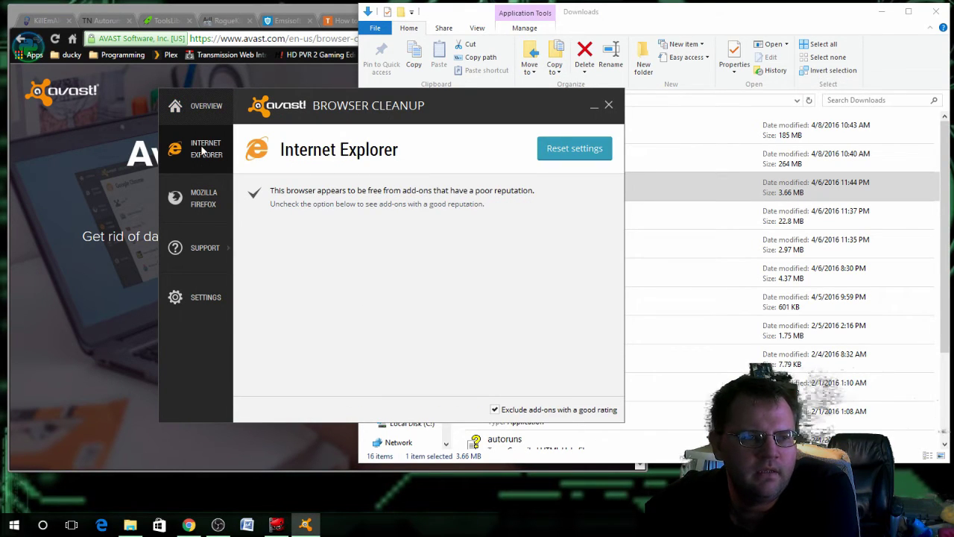
click(209, 197)
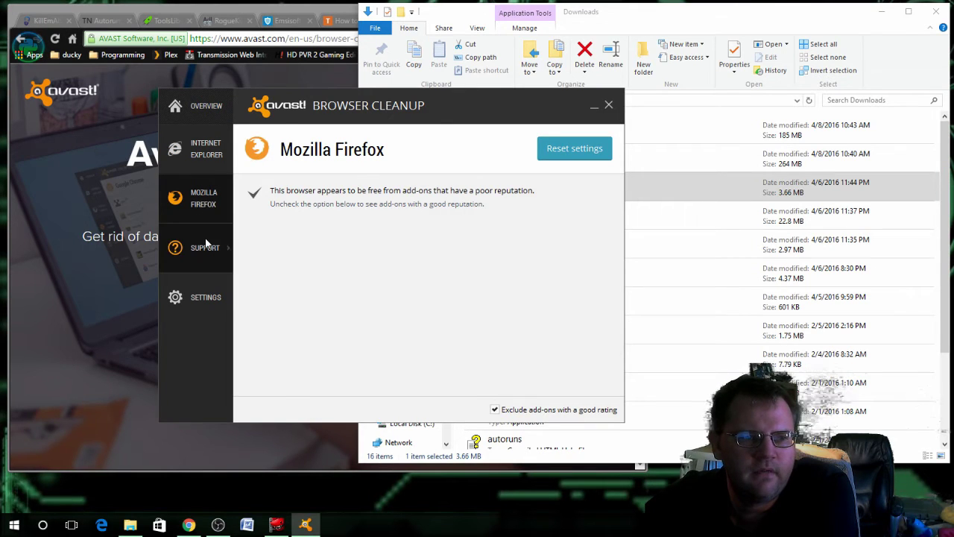
mouse_move(206, 246)
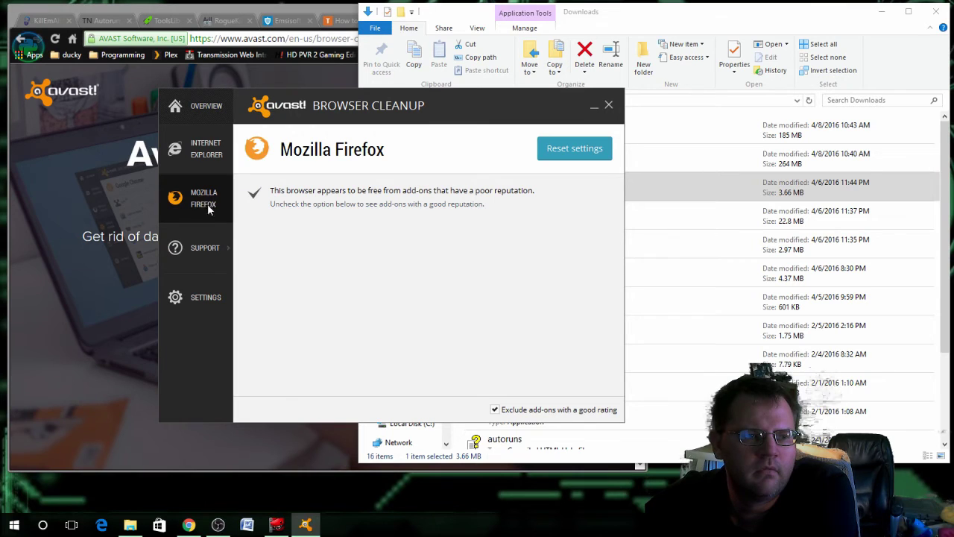
click(207, 153)
click(189, 195)
mouse_move(193, 253)
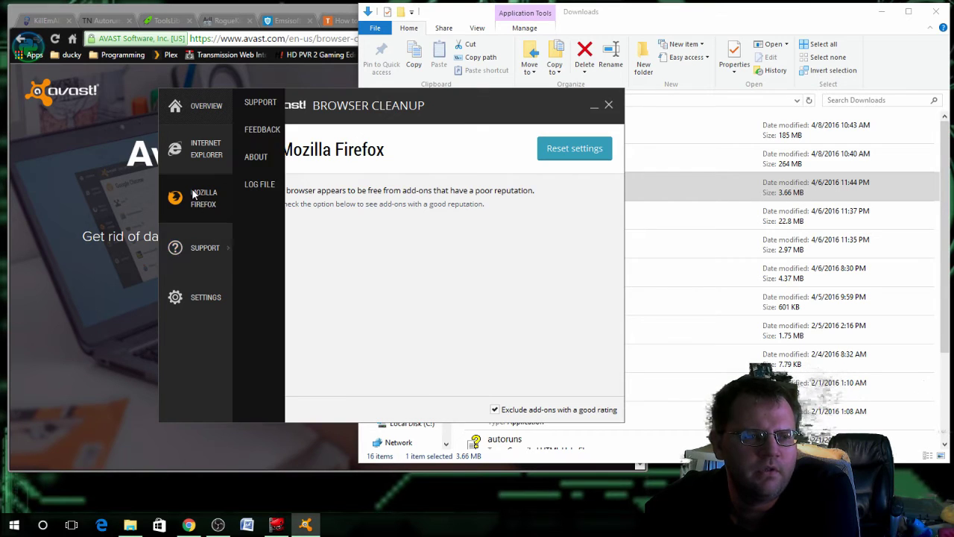
drag(391, 109, 475, 118)
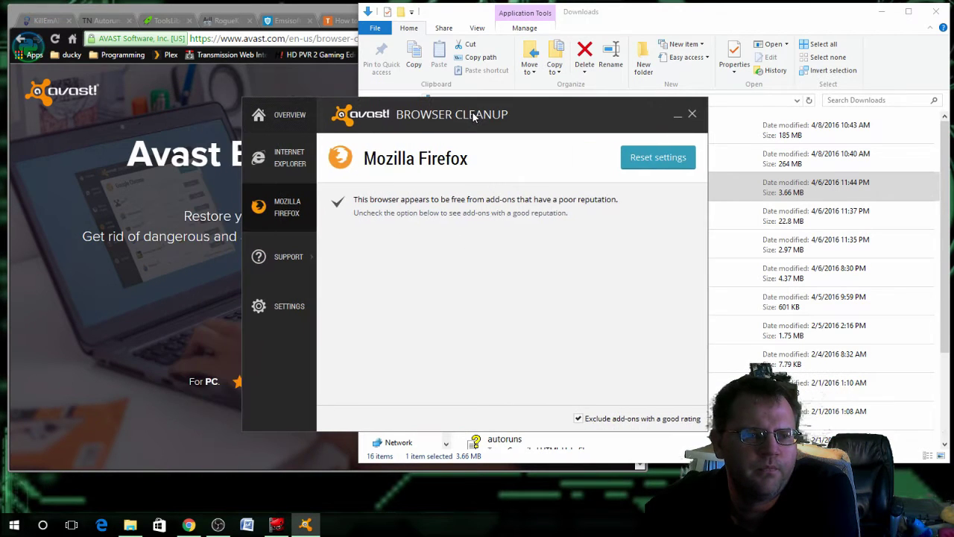
click(260, 157)
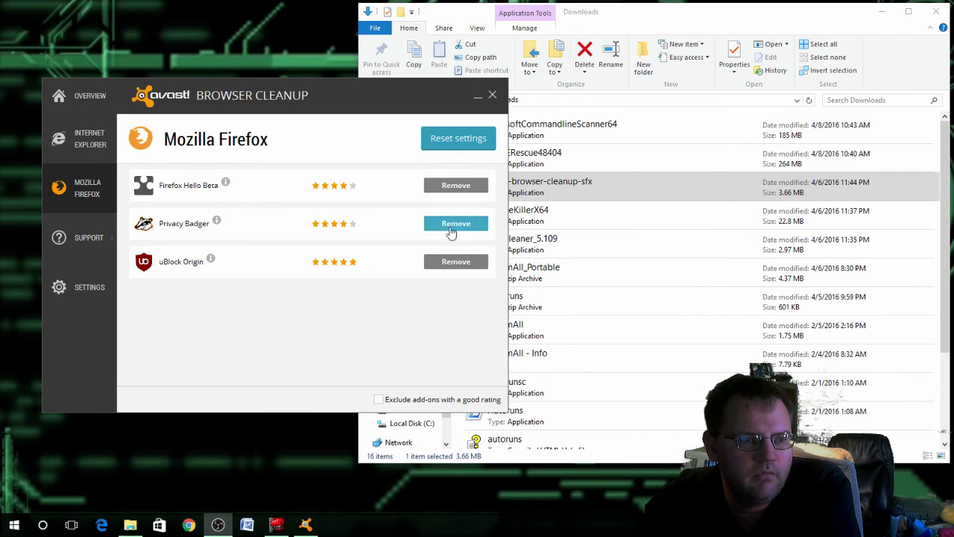
Review the full Internet Explorer and Mozilla Firefox add-on lists, including add-ons with a good rating
click(99, 142)
scroll(266, 198, down, 1)
scroll(266, 197, up, 1)
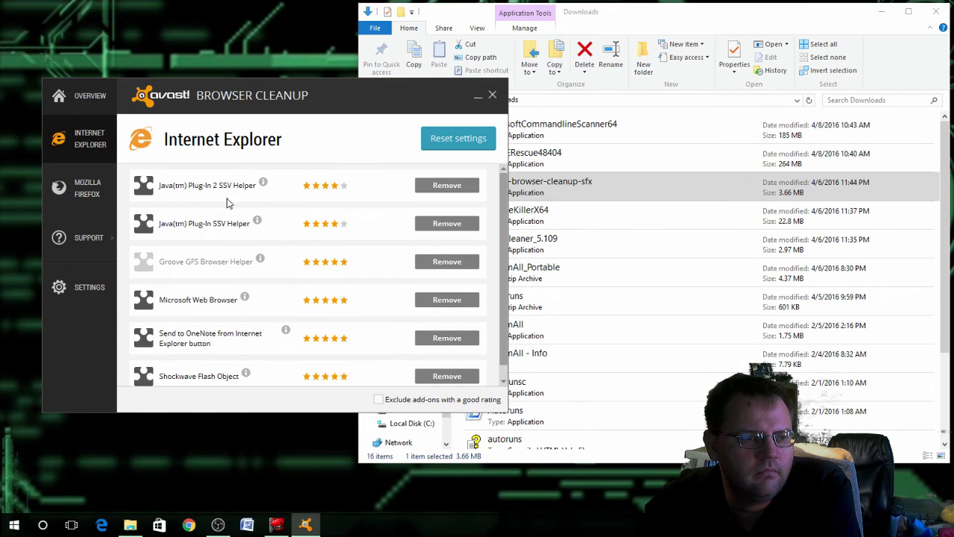
click(96, 194)
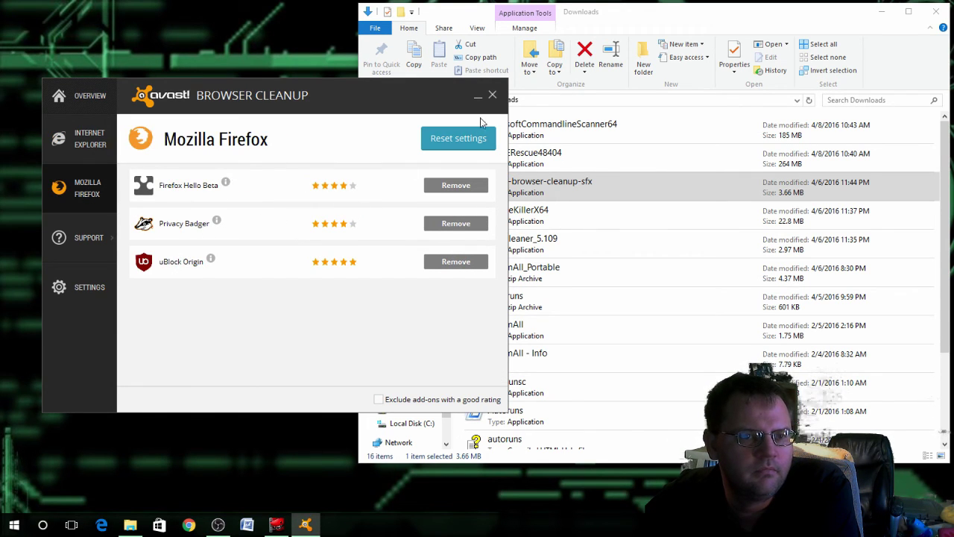